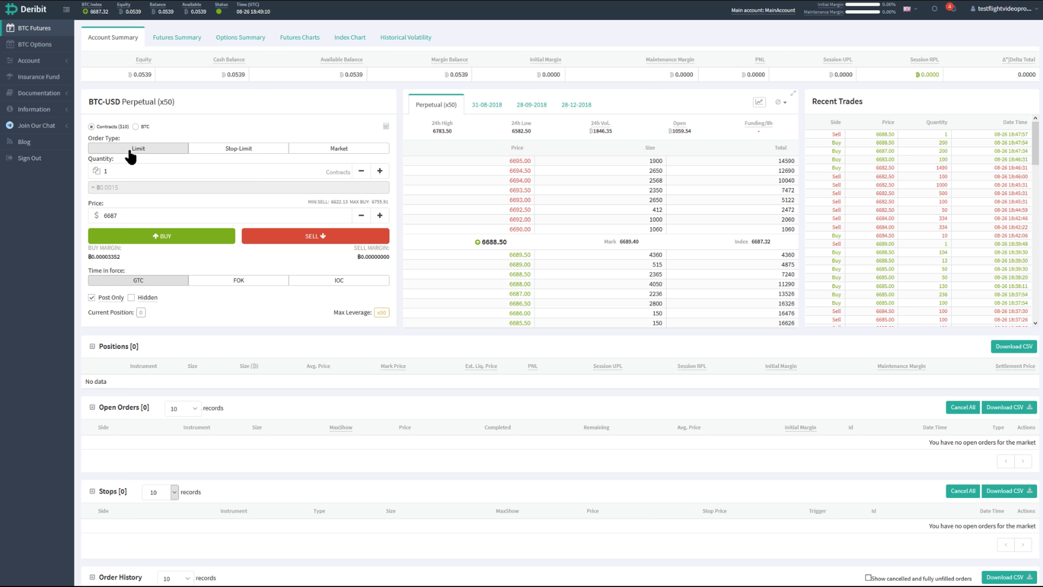
# Expand Documentation in the sidebar to list its General, Perpetual, Futures, Options and API pages.
pyautogui.click(53, 95)
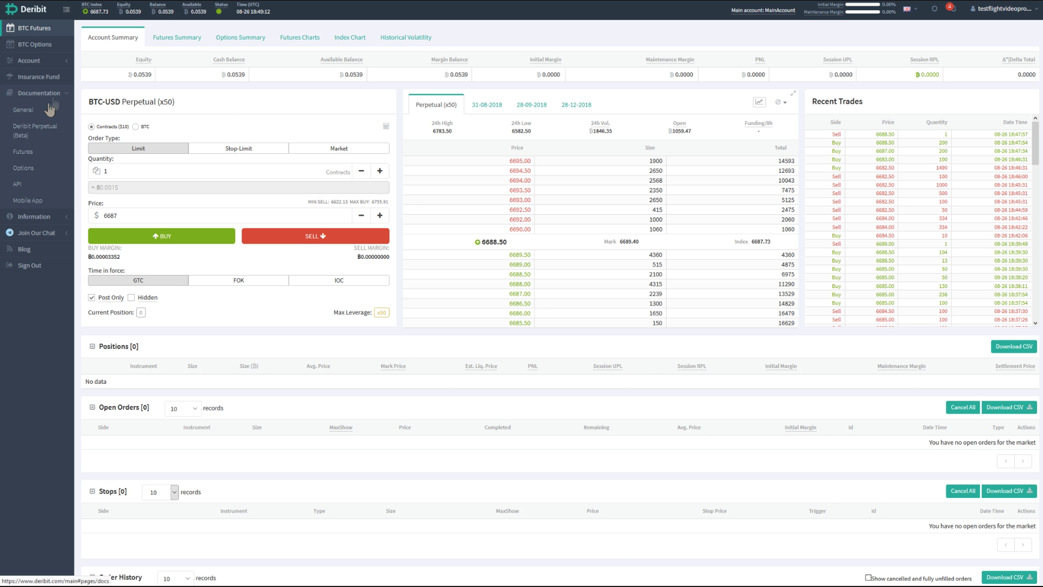
# Read the General documentation's Fees section (0.025% maker rebate, 0.075% taker fee), then collapse Documentation.
pyautogui.click(44, 114)
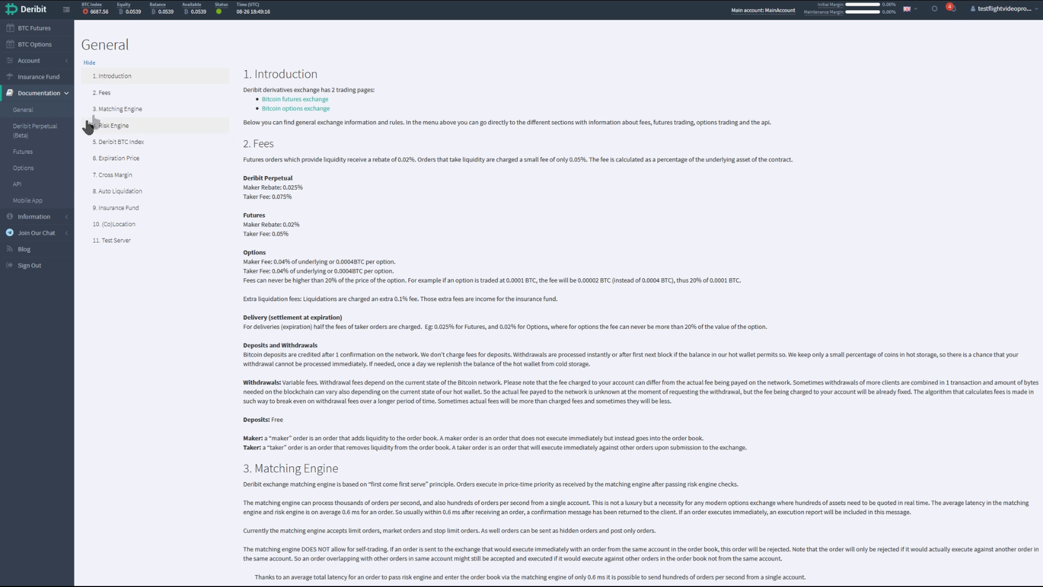
pyautogui.click(112, 96)
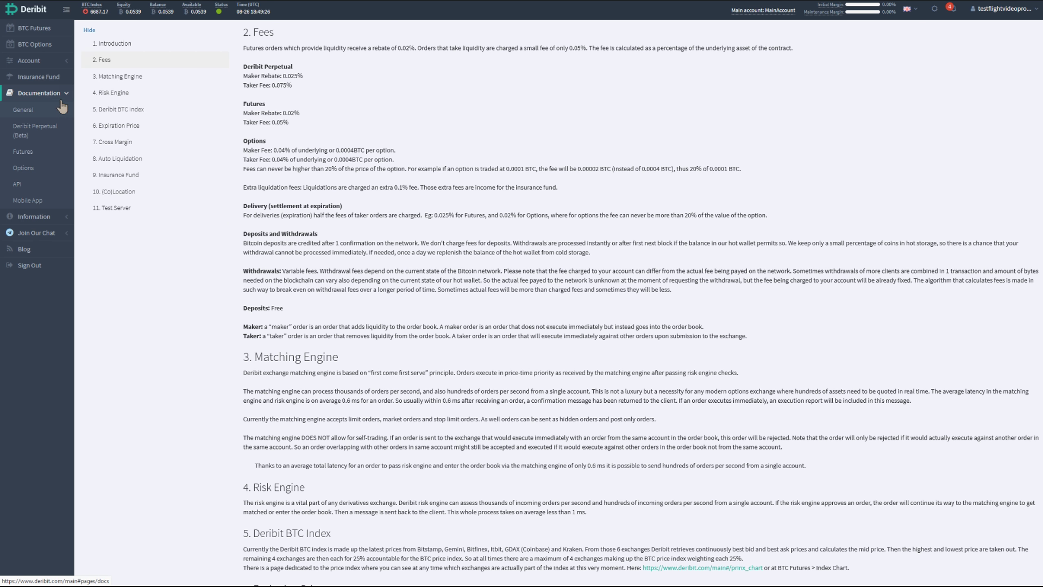
pyautogui.click(44, 96)
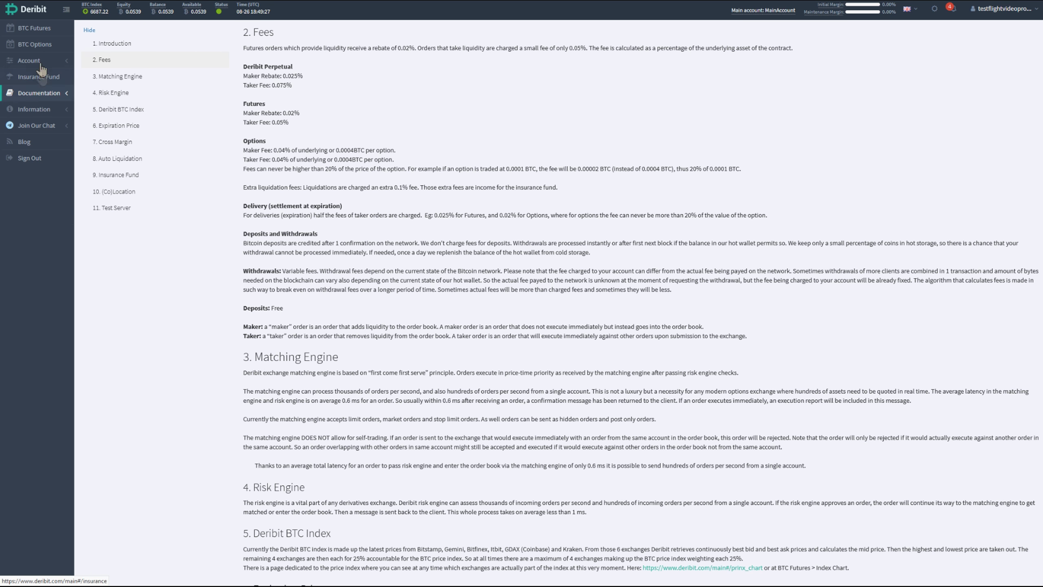
pyautogui.click(48, 36)
pyautogui.click(165, 263)
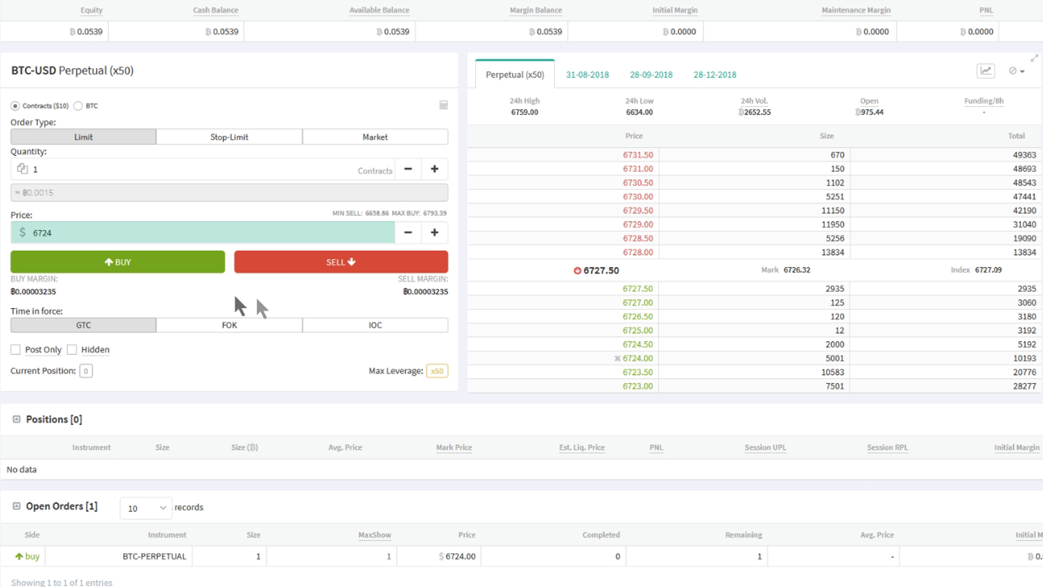
# Buy 1 BTC-USD Perpetual contract at the 6728.00 ask for an immediate fill.
pyautogui.click(644, 181)
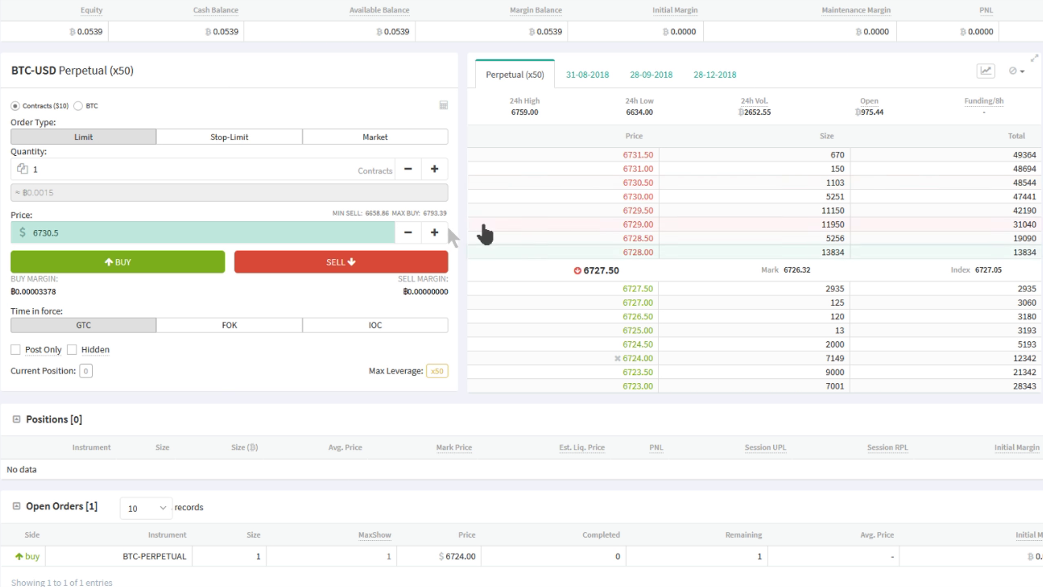
pyautogui.click(576, 257)
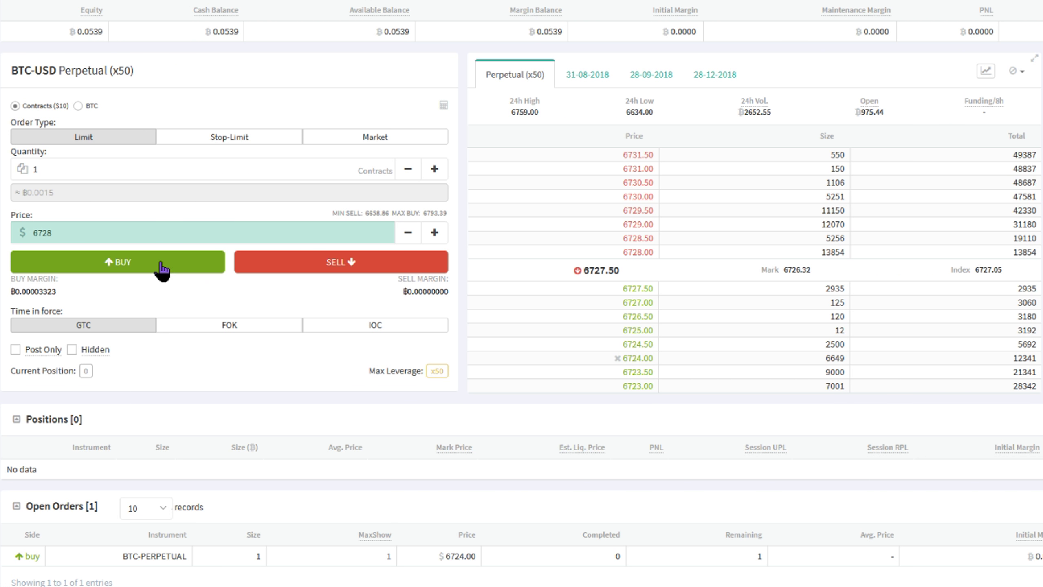
pyautogui.click(162, 264)
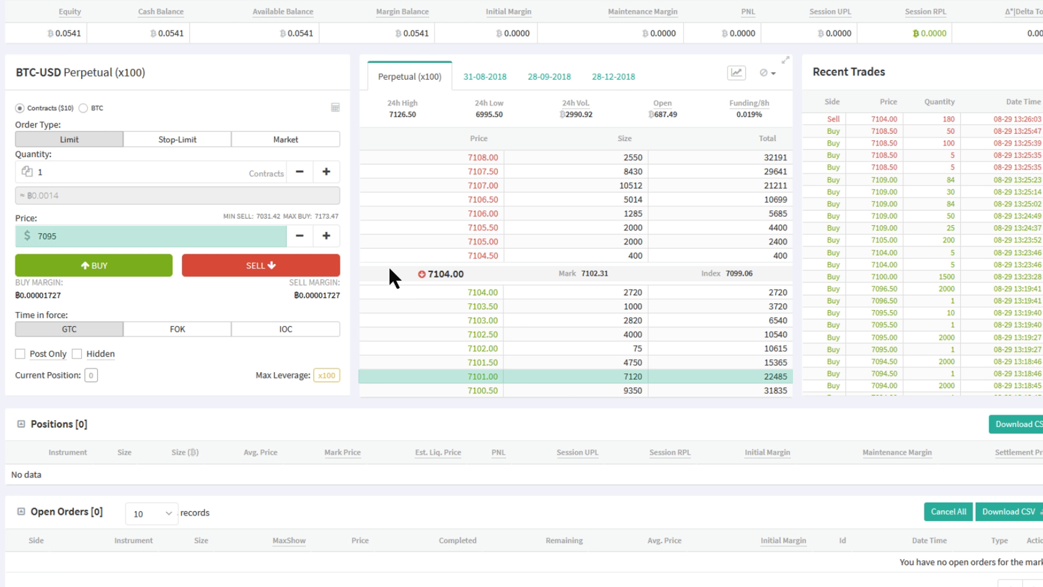
# Place a 1-contract GTC buy limit at the 7101.00 bid, left resting as an open order.
pyautogui.click(414, 375)
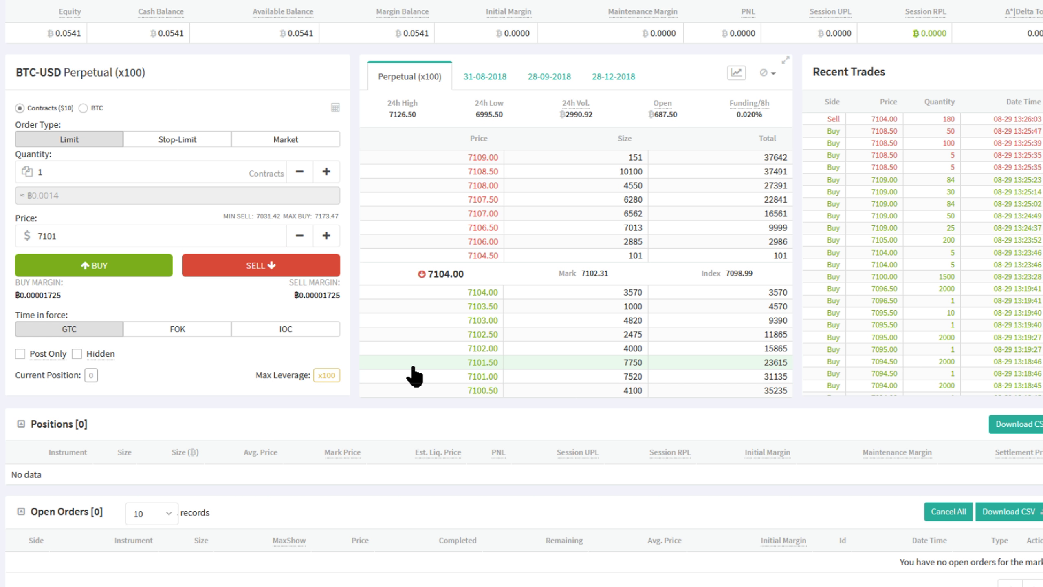
pyautogui.click(144, 274)
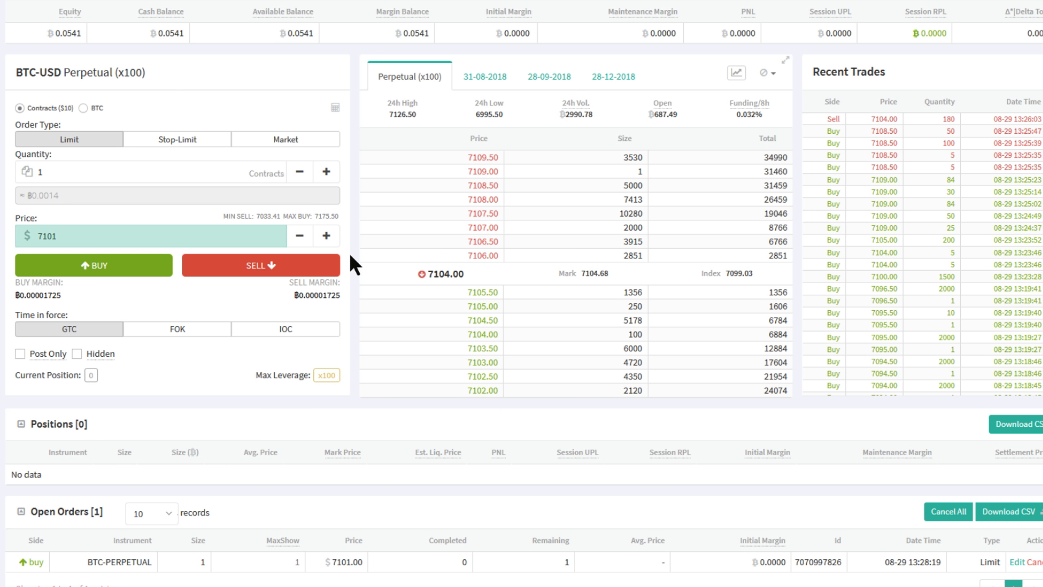
# Buy 1 contract at the 7109.50 ask so it fills immediately.
pyautogui.click(440, 162)
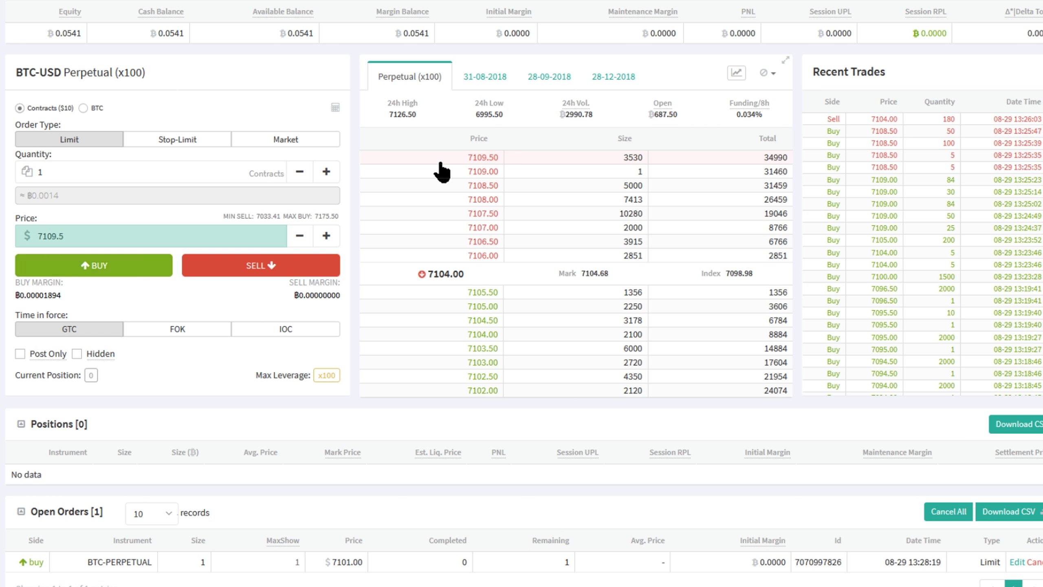
pyautogui.click(117, 272)
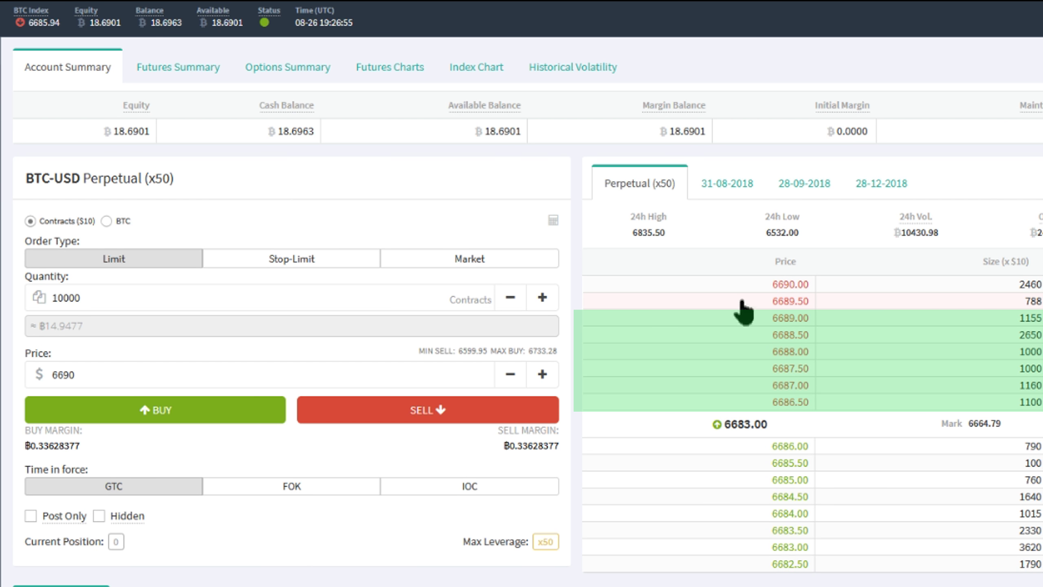
# Submit the 10000-contract GTC buy at 6690, opening a 10000-contract position.
pyautogui.click(138, 415)
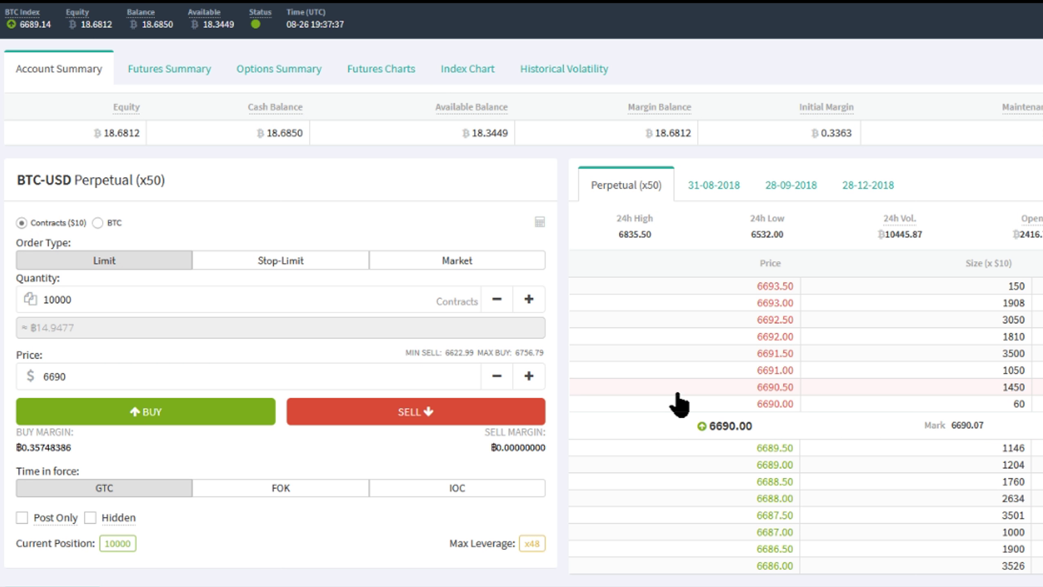
# Reduce the quantity to 1000 and buy at 6690, raising the position to 10120.
pyautogui.click(207, 300)
pyautogui.press('BackSpace')
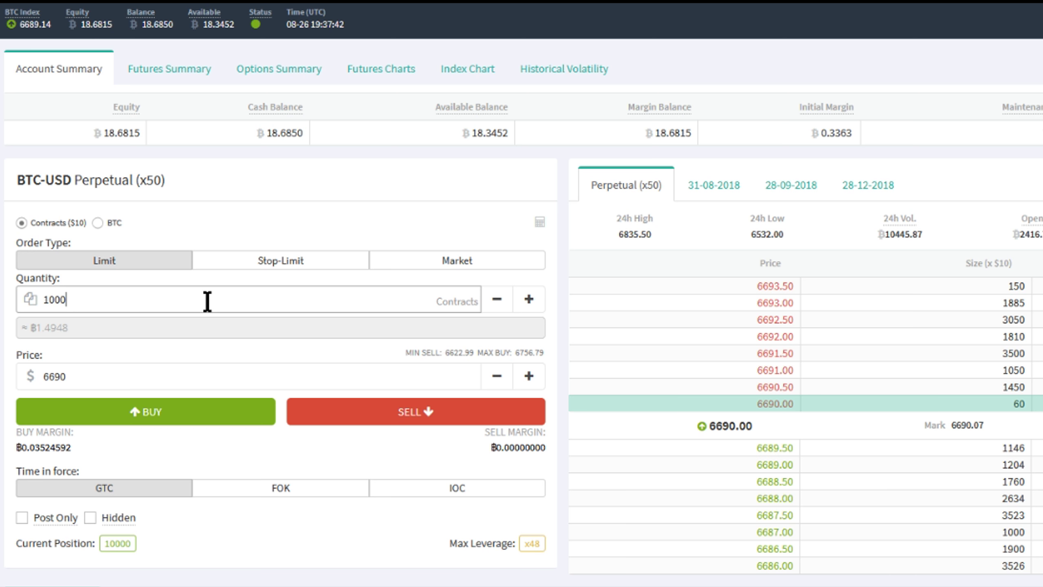
pyautogui.click(163, 416)
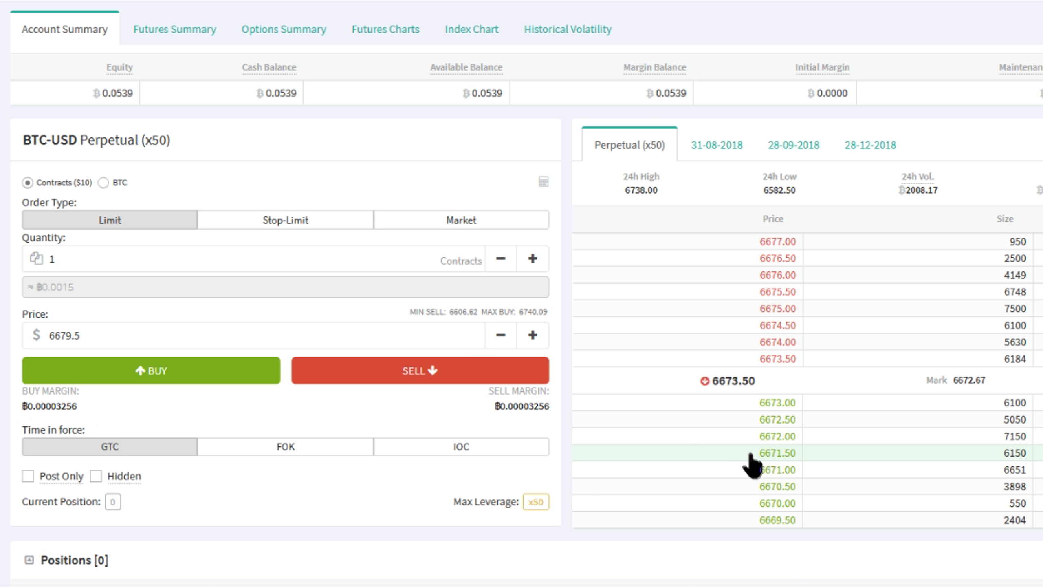
# Place a 1-contract buy limit at the 6671.00 bid, resting below the market.
pyautogui.click(754, 468)
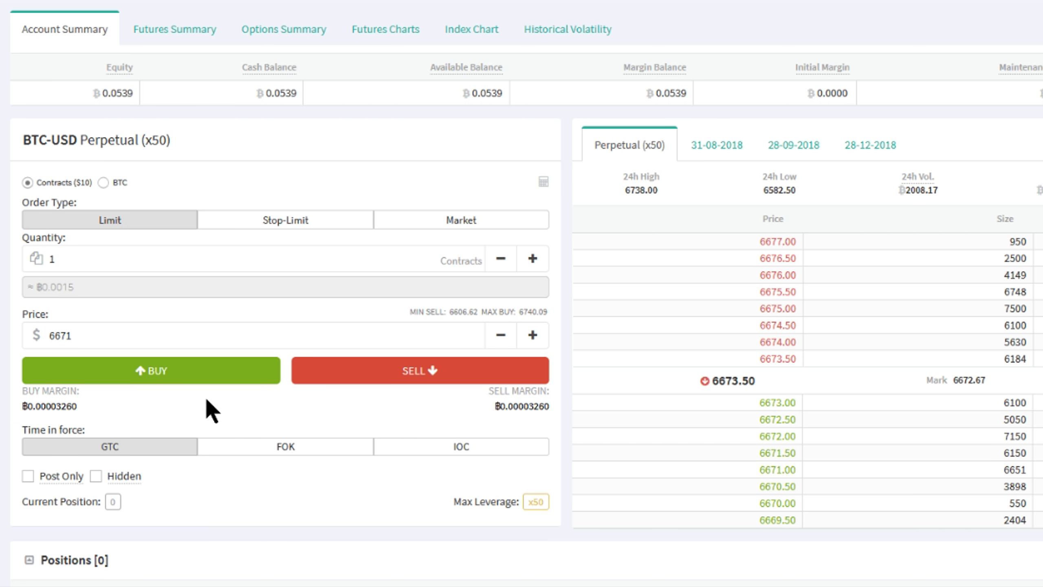
pyautogui.click(204, 377)
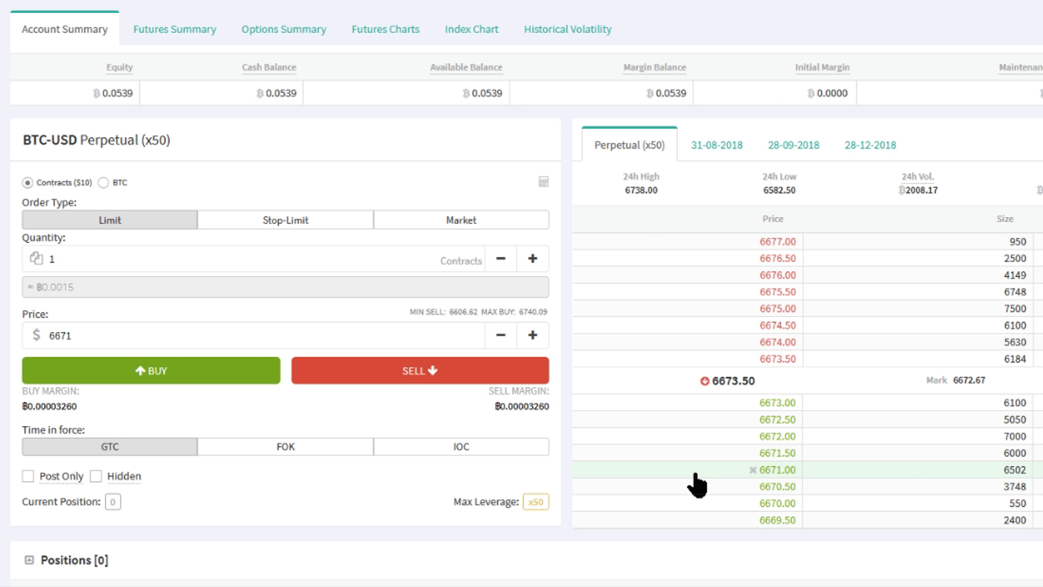
# Send FOK buys of 1 contract at 6675 (fills) and 6670.50 (cancelled).
pyautogui.click(314, 452)
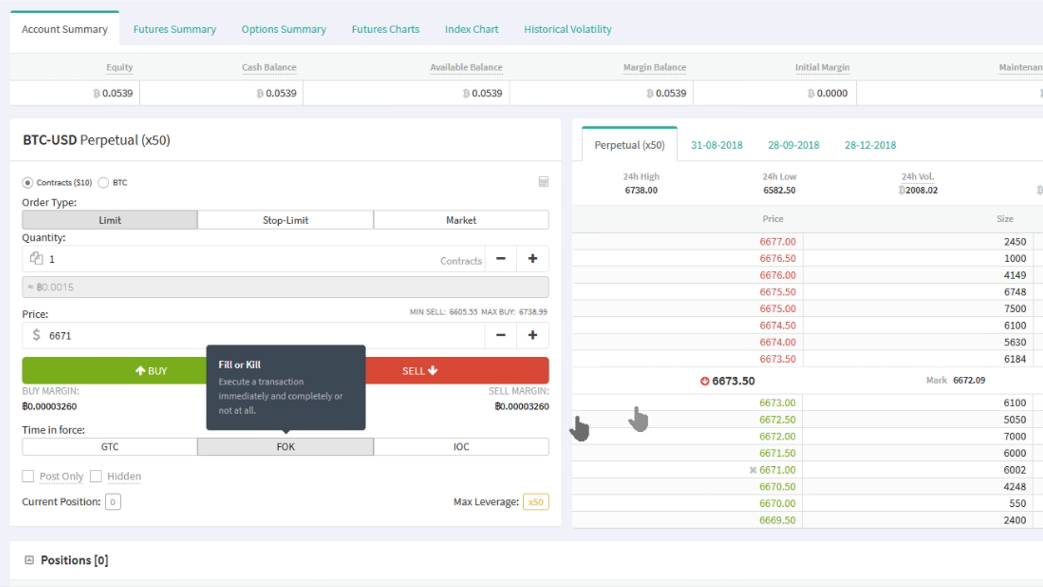
pyautogui.click(749, 313)
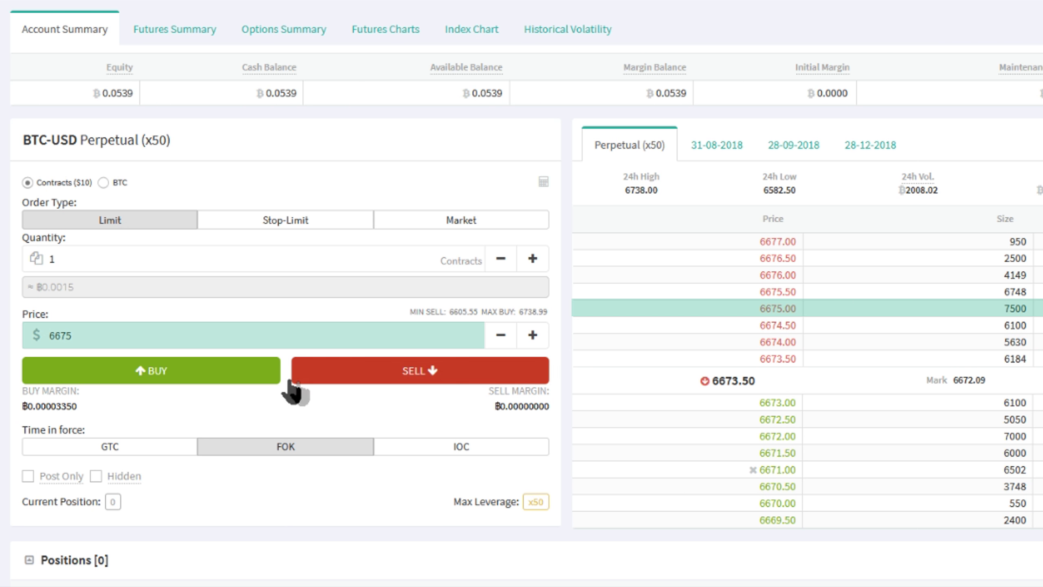
pyautogui.click(242, 372)
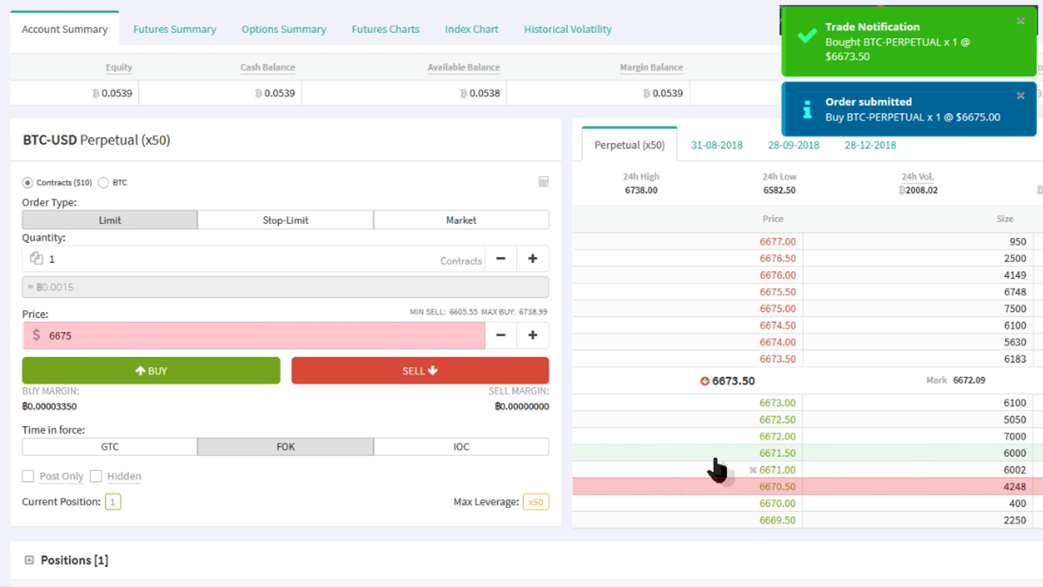
pyautogui.click(736, 489)
pyautogui.click(218, 381)
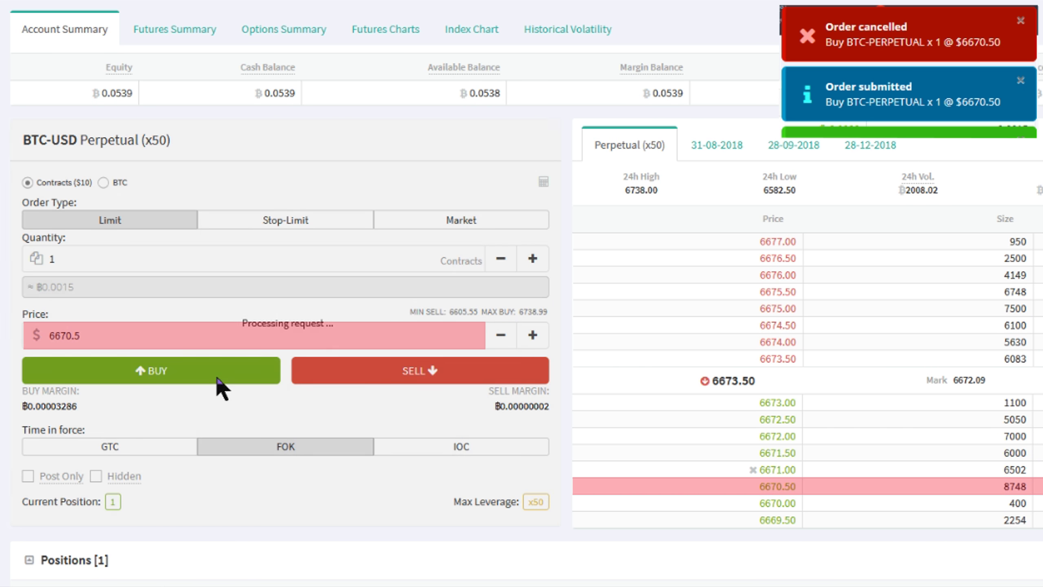
# Switch time in force to IOC and submit a 1-contract buy at 6672.
pyautogui.click(450, 446)
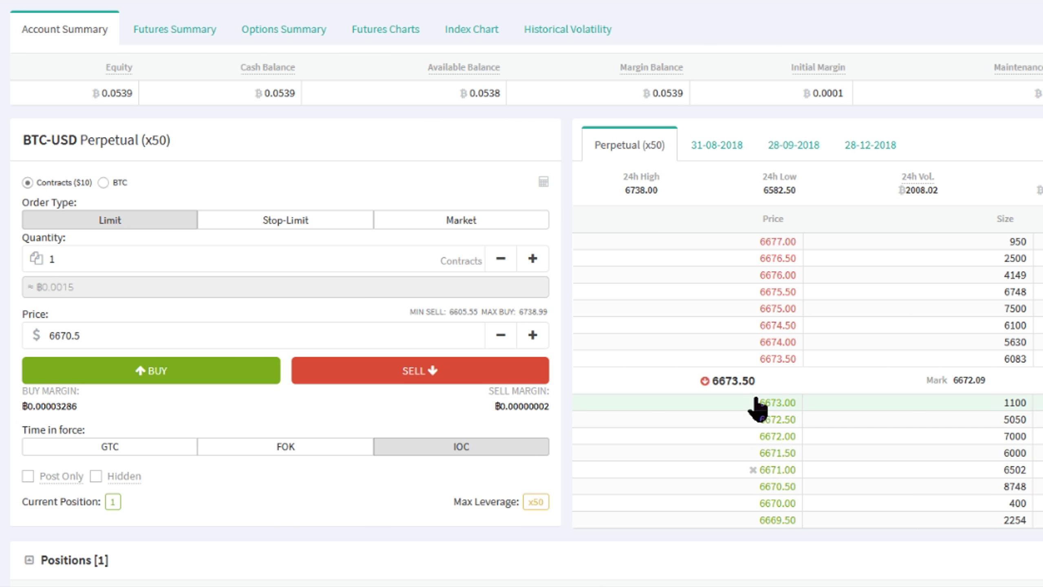
pyautogui.click(752, 436)
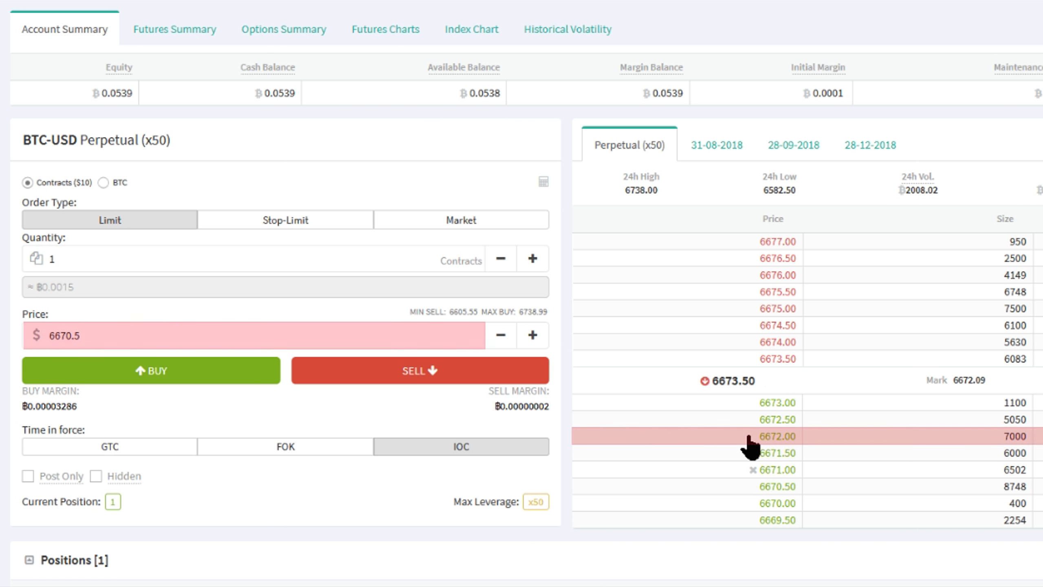
pyautogui.click(255, 372)
pyautogui.click(169, 372)
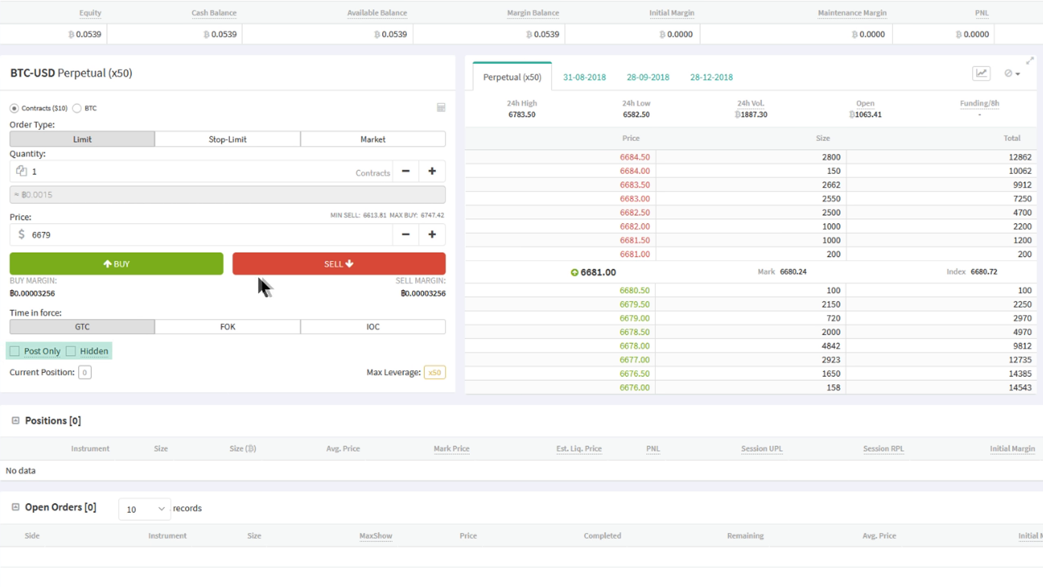
# Place a 1-contract Post Only buy at 6685, which rests at 6682.50, then untick Post Only.
pyautogui.click(17, 353)
pyautogui.click(71, 351)
pyautogui.click(72, 350)
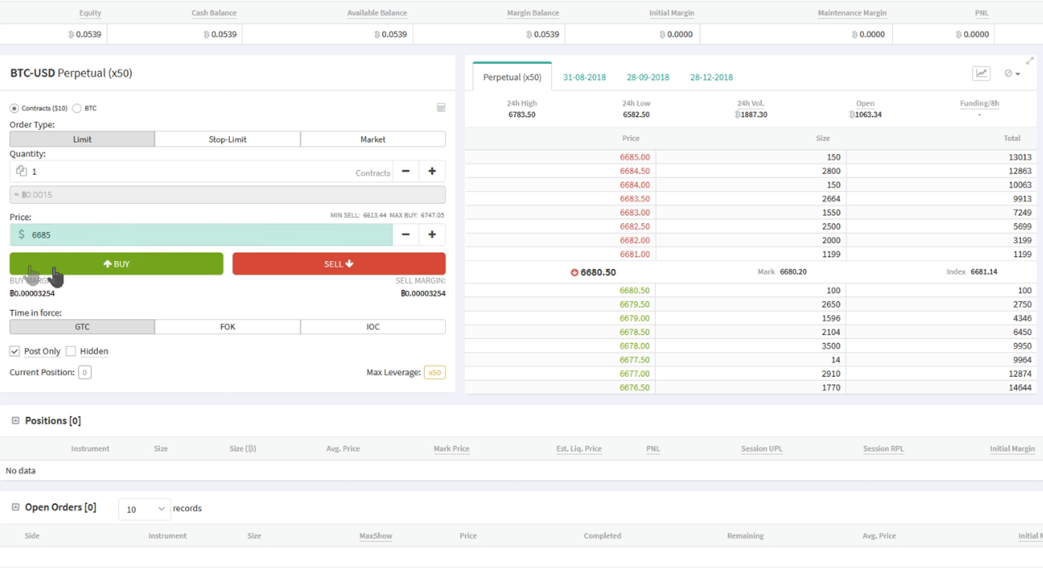
pyautogui.click(622, 162)
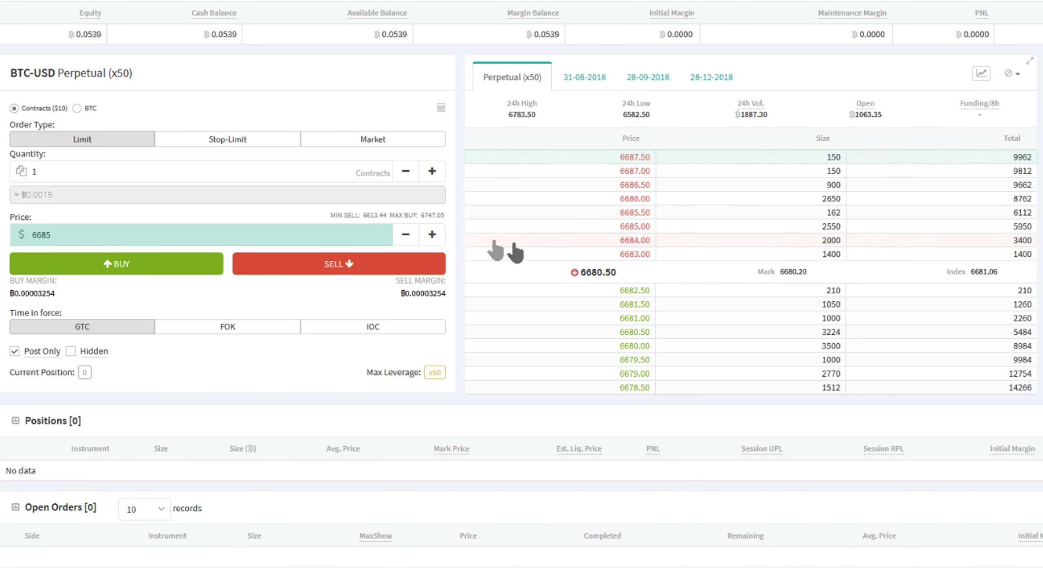
pyautogui.click(174, 266)
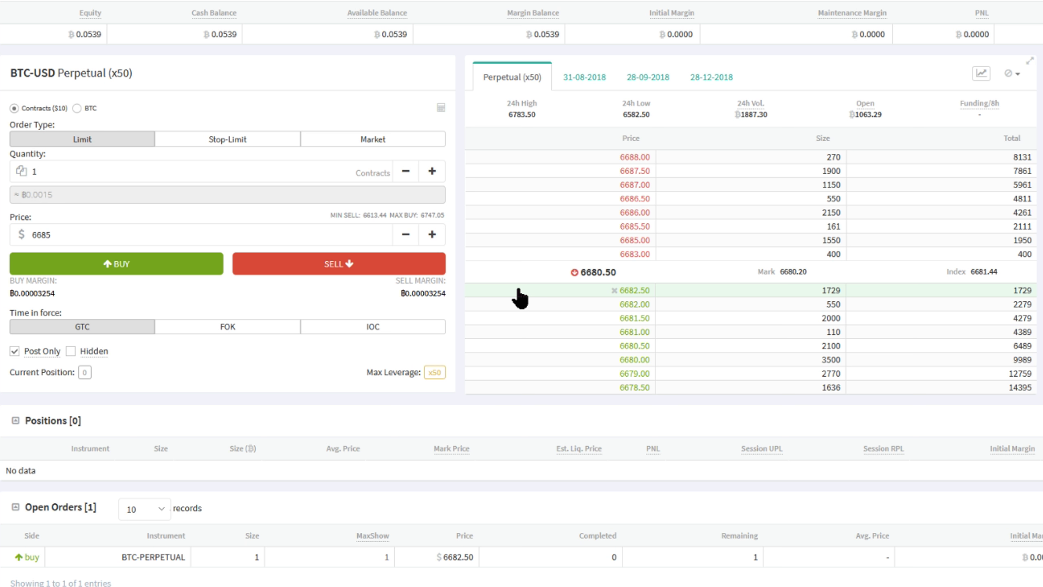
pyautogui.click(16, 351)
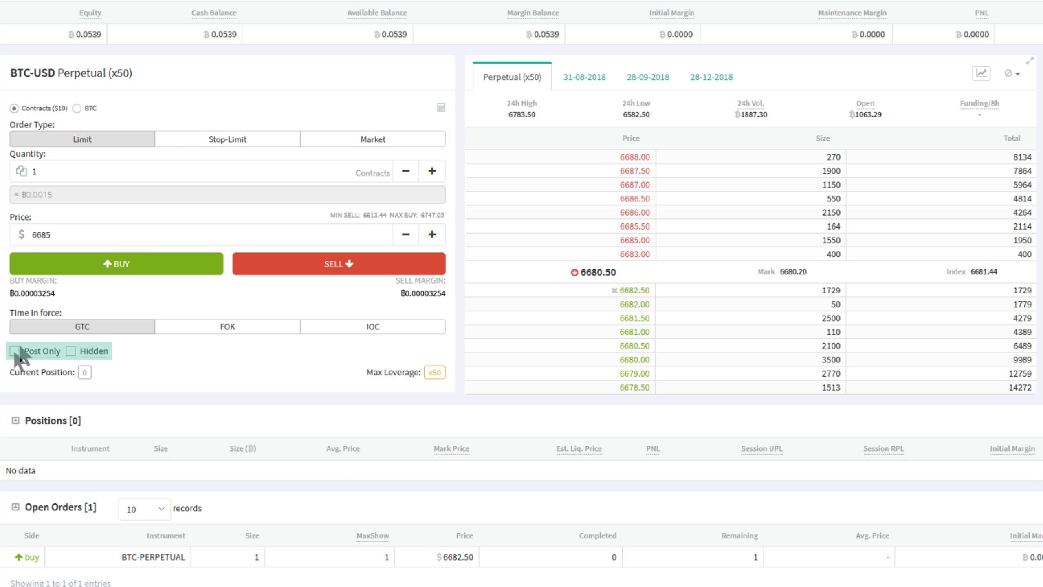
# Switch the order's time in force to FOK, then to IOC.
pyautogui.click(229, 328)
pyautogui.click(335, 326)
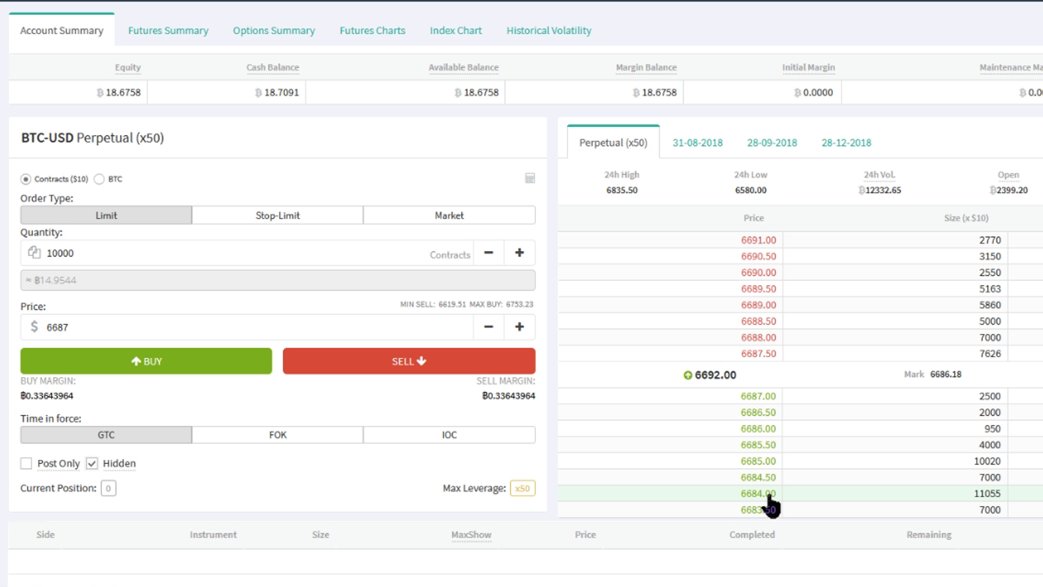
# Place the hidden 10000-contract buy at 6684.50, then cycle FOK, IOC and back to GTC.
pyautogui.click(764, 480)
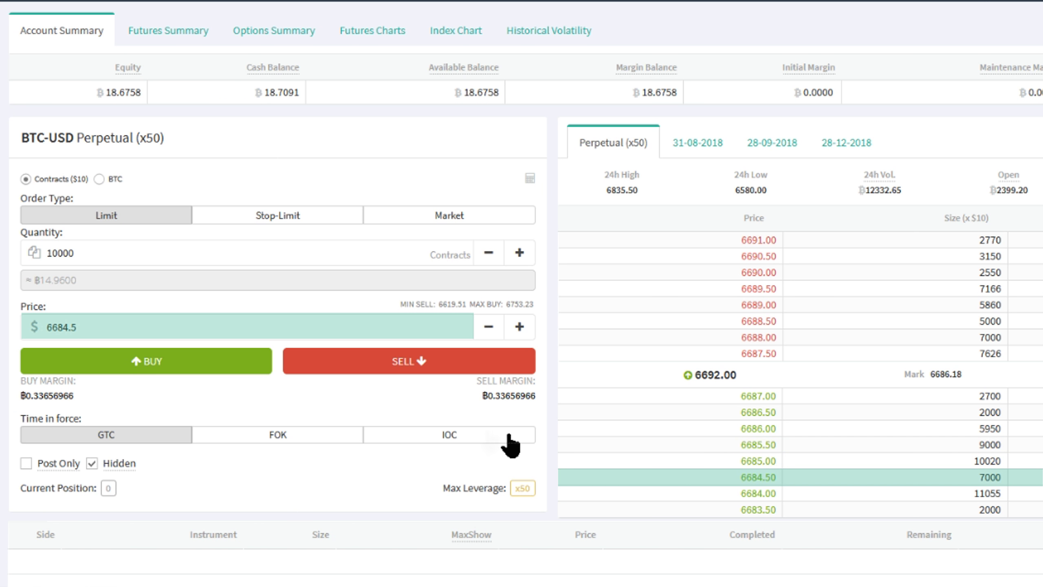
pyautogui.click(193, 367)
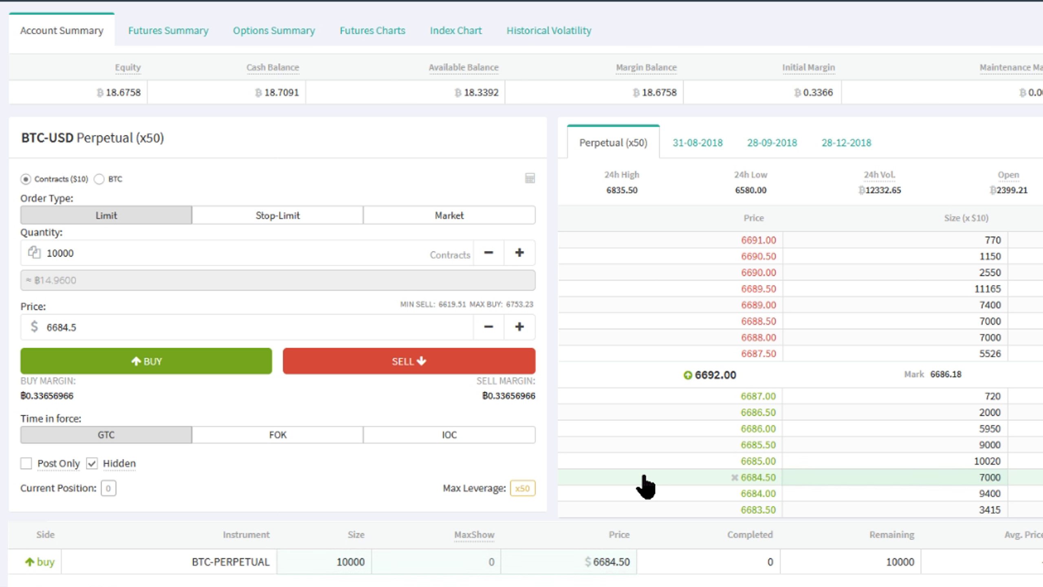
pyautogui.click(325, 439)
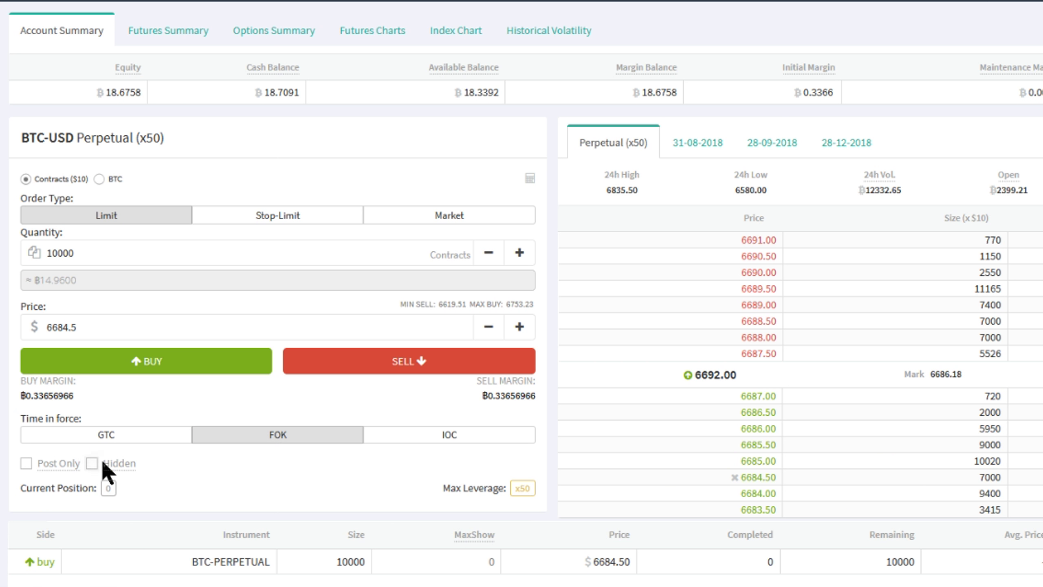
pyautogui.click(380, 436)
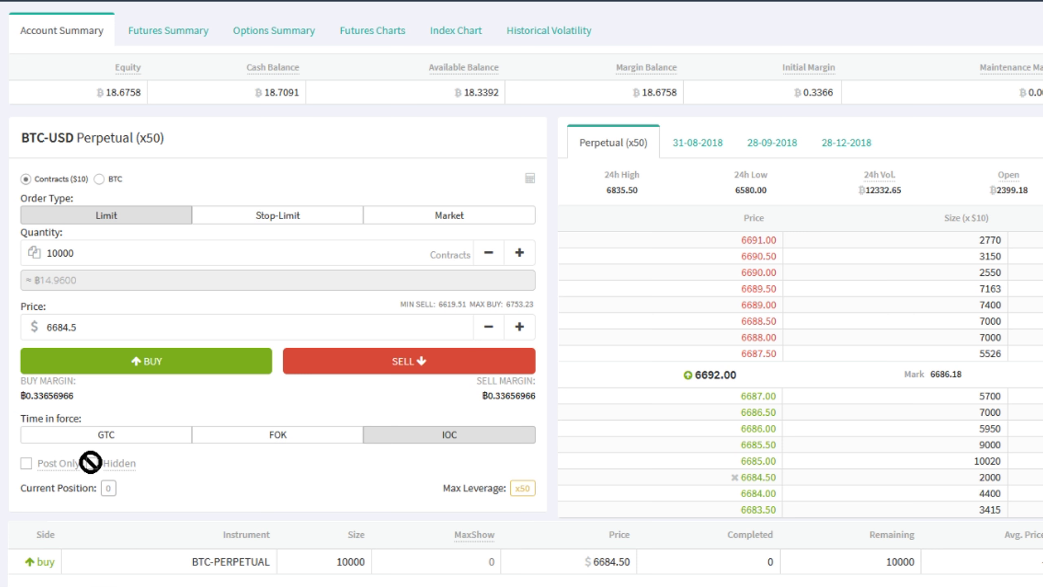
pyautogui.click(131, 438)
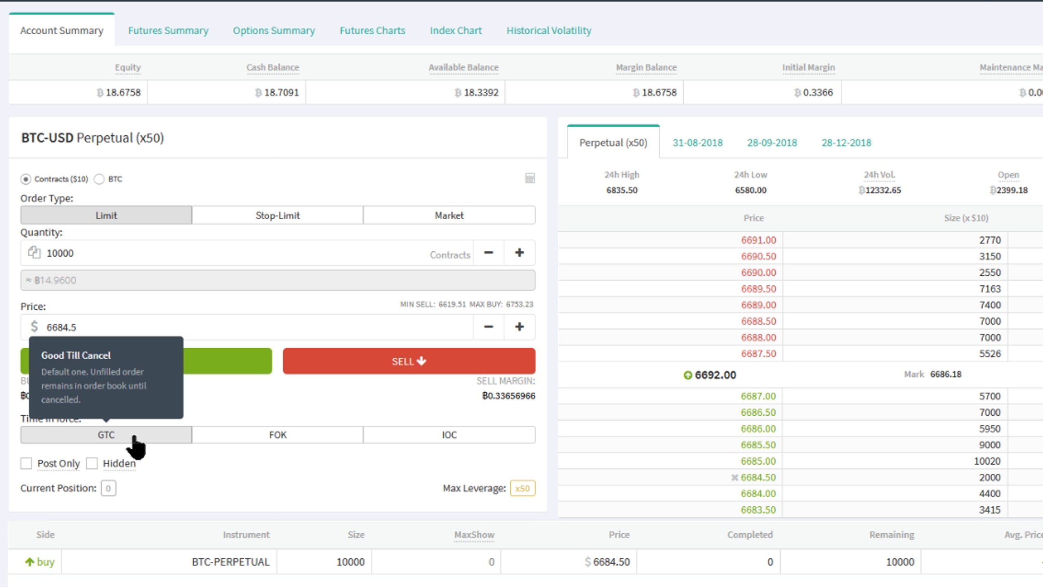